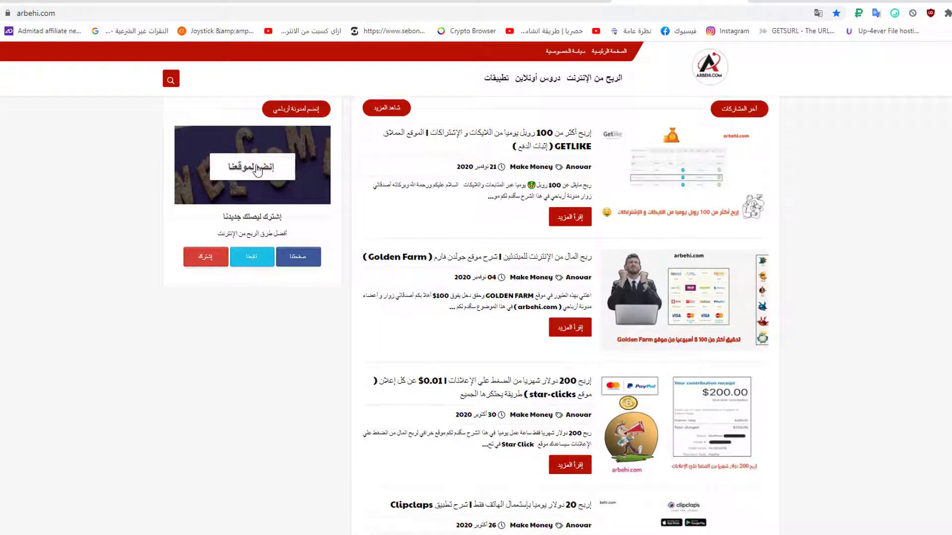
Step: Open the blog's follow page, then close that tab to return to the blog
{"action": "left_click", "coordinate": [258, 169]}
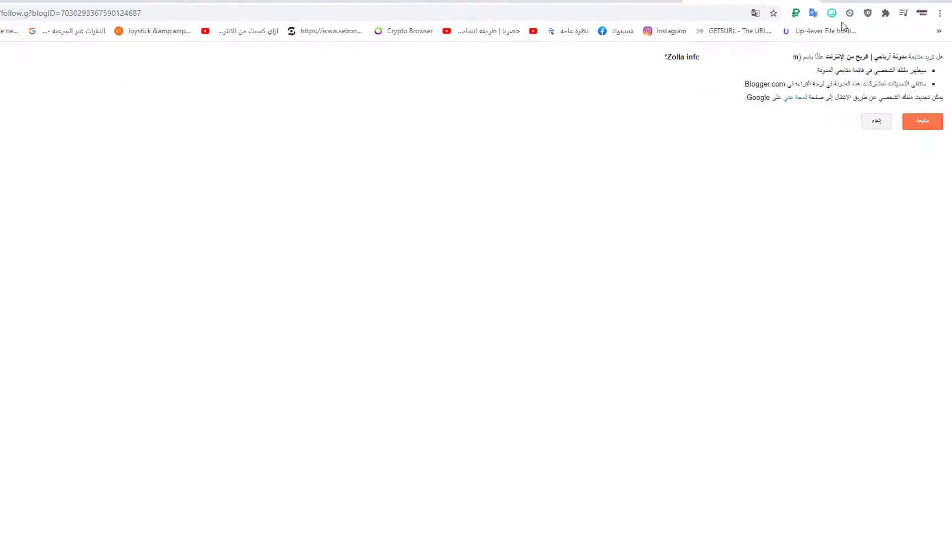
{"action": "key", "text": "ctrl+w"}
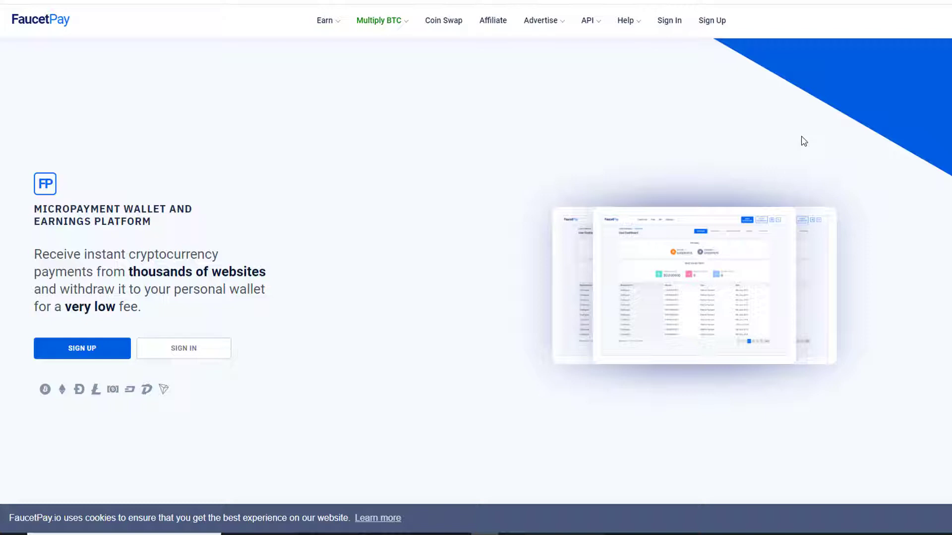
Step: Open the FaucetPay registration form and accept the terms and conditions
{"action": "left_click", "coordinate": [91, 350]}
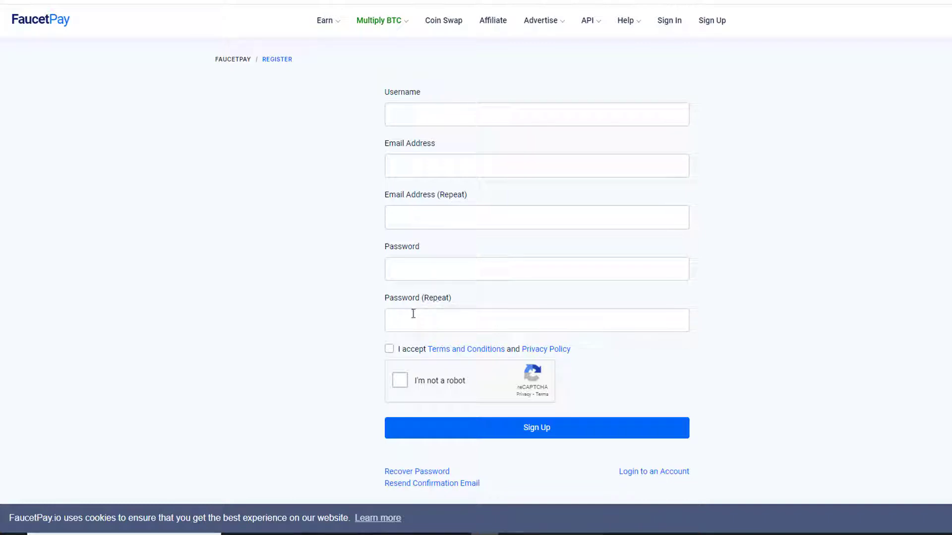
{"action": "left_click", "coordinate": [388, 348]}
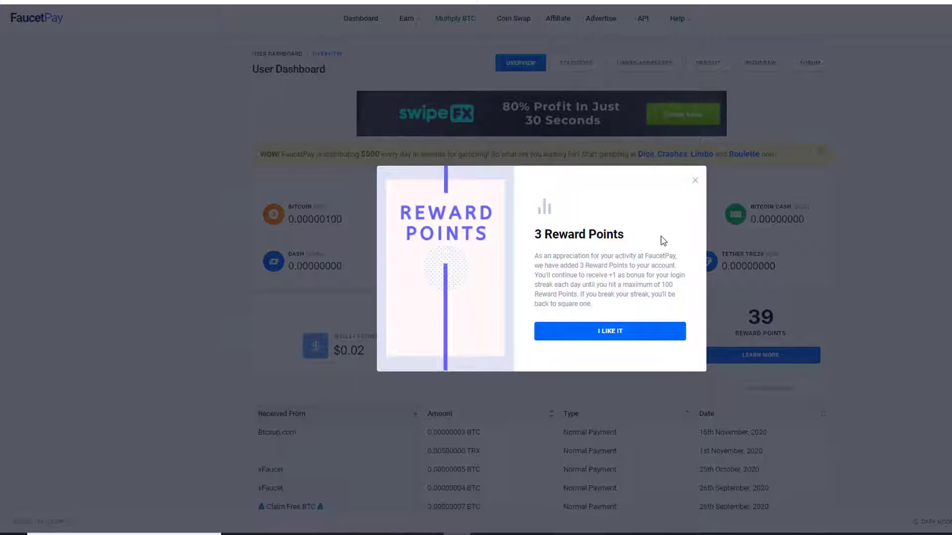
Step: Dismiss the reward points notice, zoom the page in, and open the Bitcoin Faucet List
{"action": "left_click", "coordinate": [604, 334]}
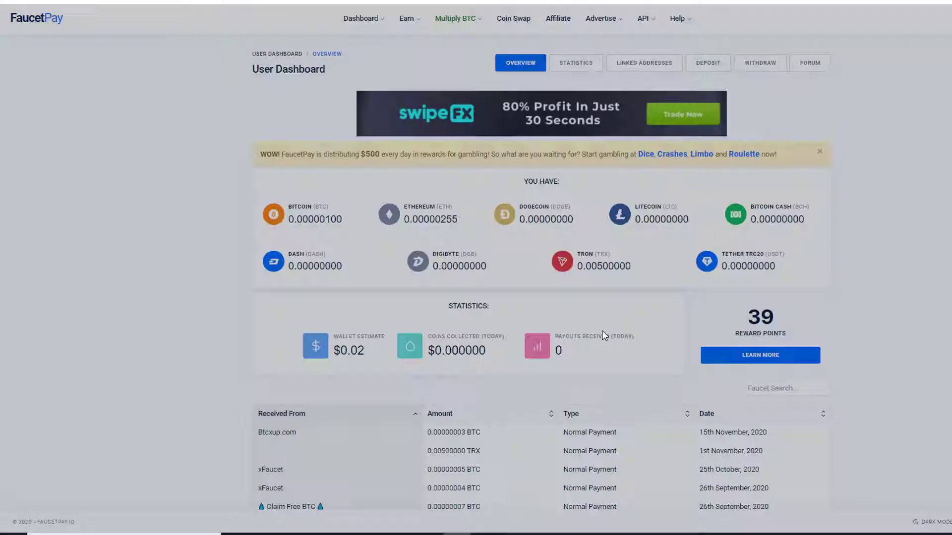
{"action": "key", "text": "ctrl+plus"}
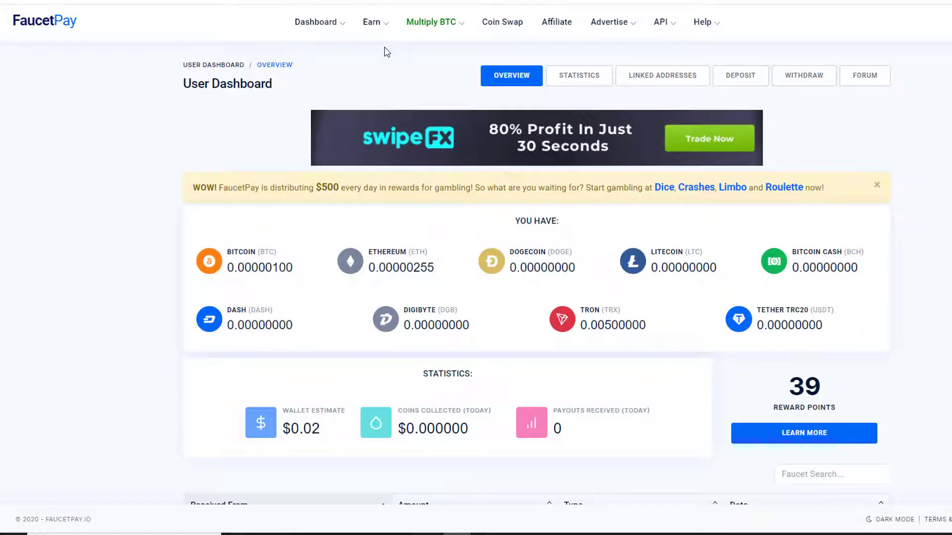
{"action": "left_click", "coordinate": [373, 24]}
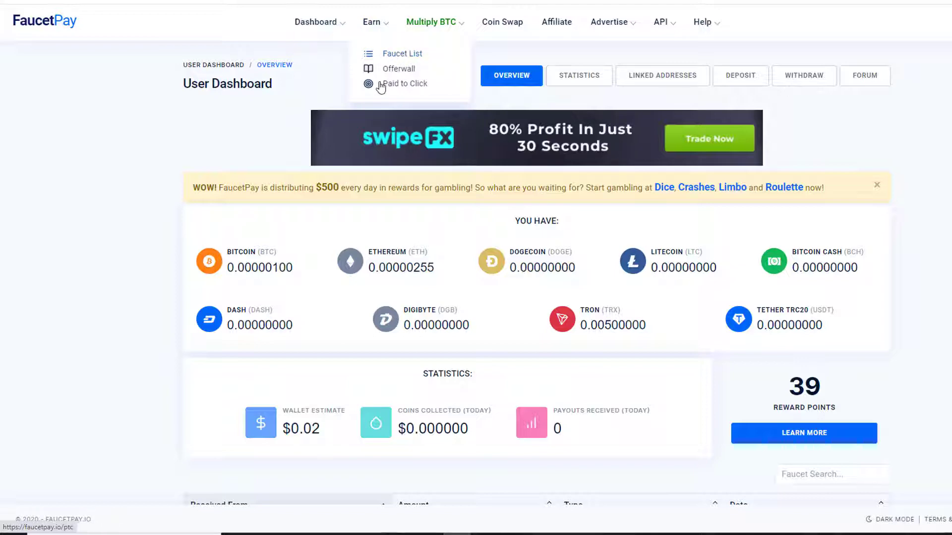
{"action": "left_click", "coordinate": [397, 58]}
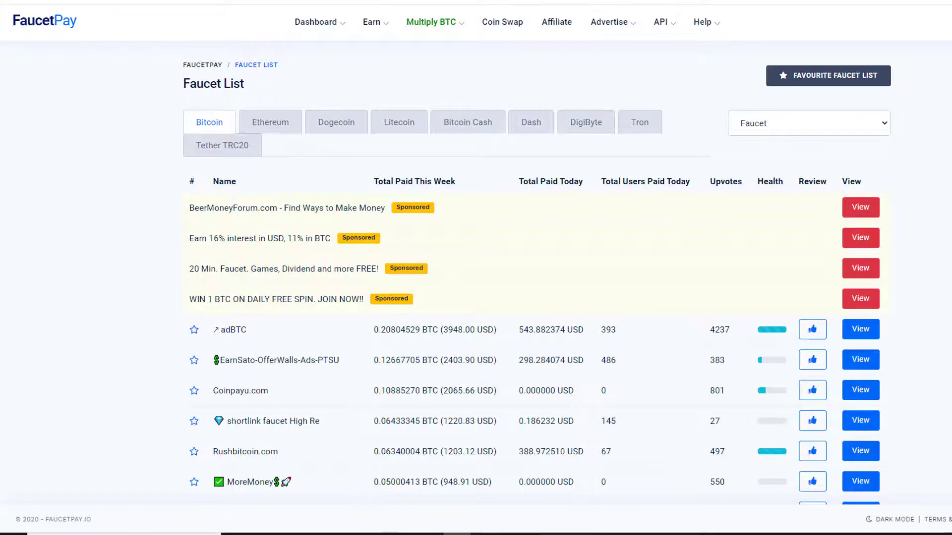
{"action": "scroll", "coordinate": [670, 263], "scroll_direction": "down", "scroll_amount": 5}
{"action": "scroll", "coordinate": [671, 263], "scroll_direction": "up", "scroll_amount": 4}
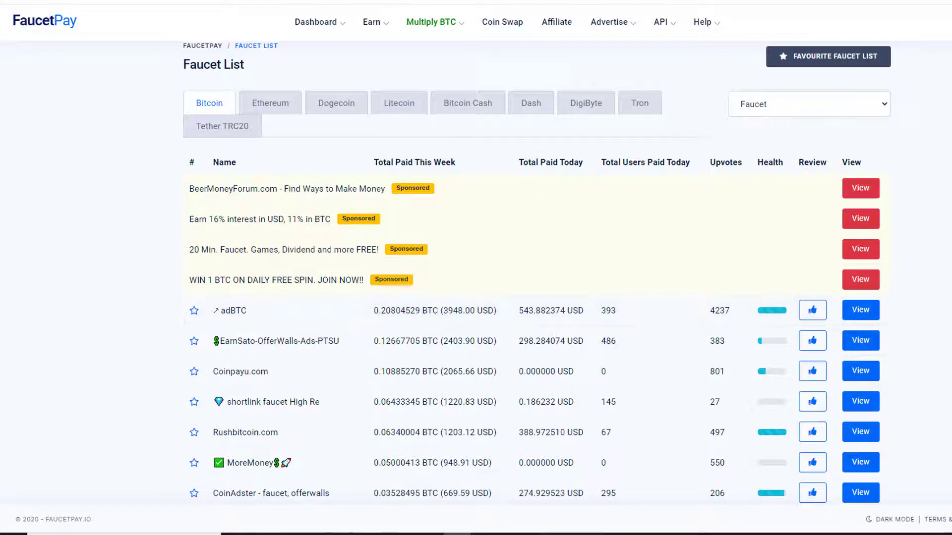
{"action": "scroll", "coordinate": [476, 273], "scroll_direction": "up", "scroll_amount": 1}
{"action": "left_click", "coordinate": [281, 124]}
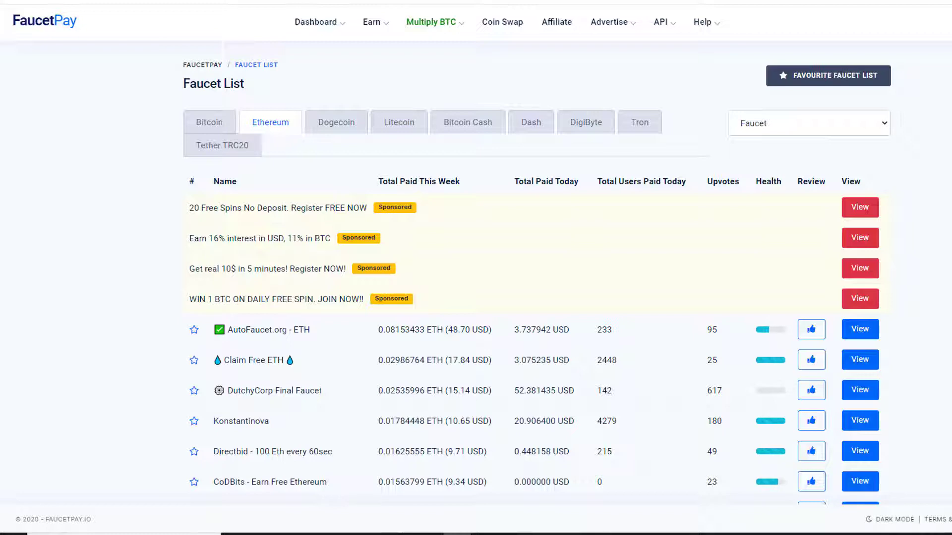
{"action": "scroll", "coordinate": [326, 233], "scroll_direction": "down", "scroll_amount": 3}
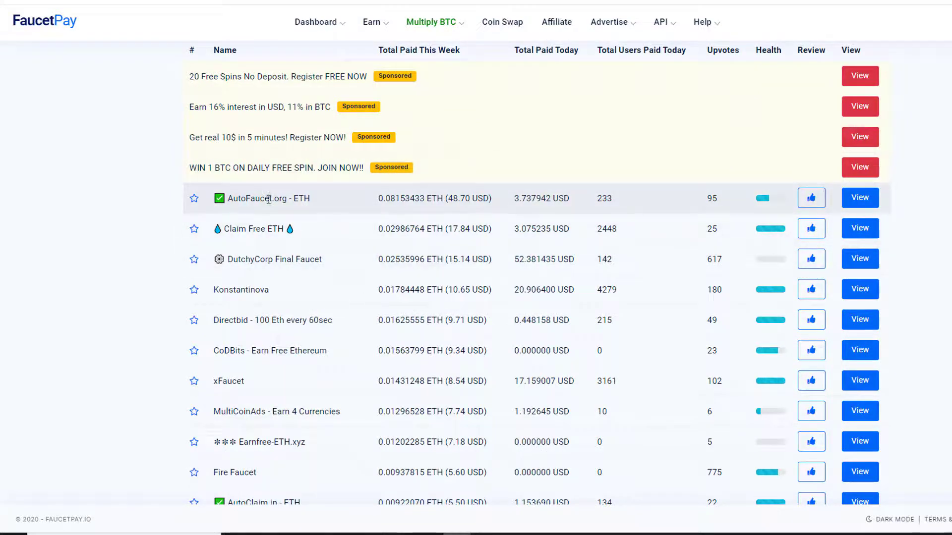
{"action": "scroll", "coordinate": [910, 207], "scroll_direction": "up", "scroll_amount": 2}
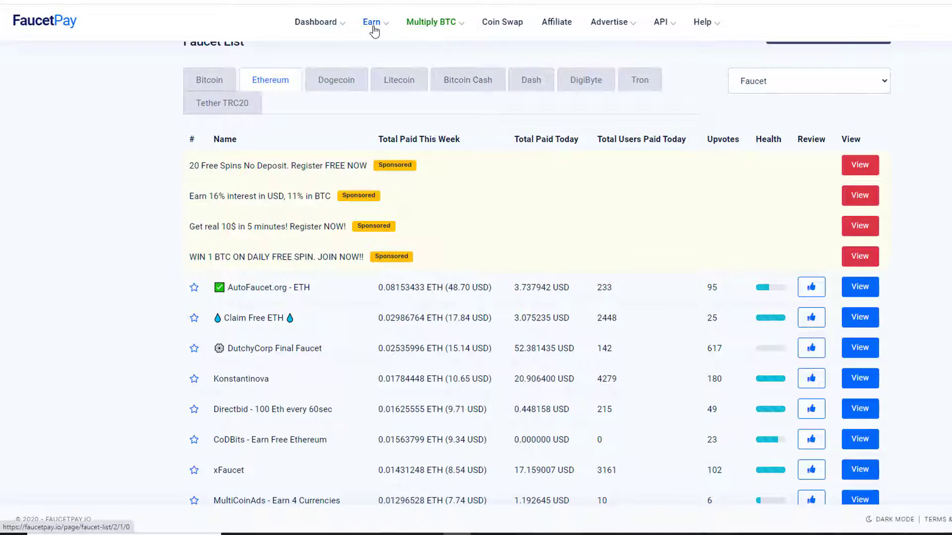
{"action": "left_click", "coordinate": [211, 80]}
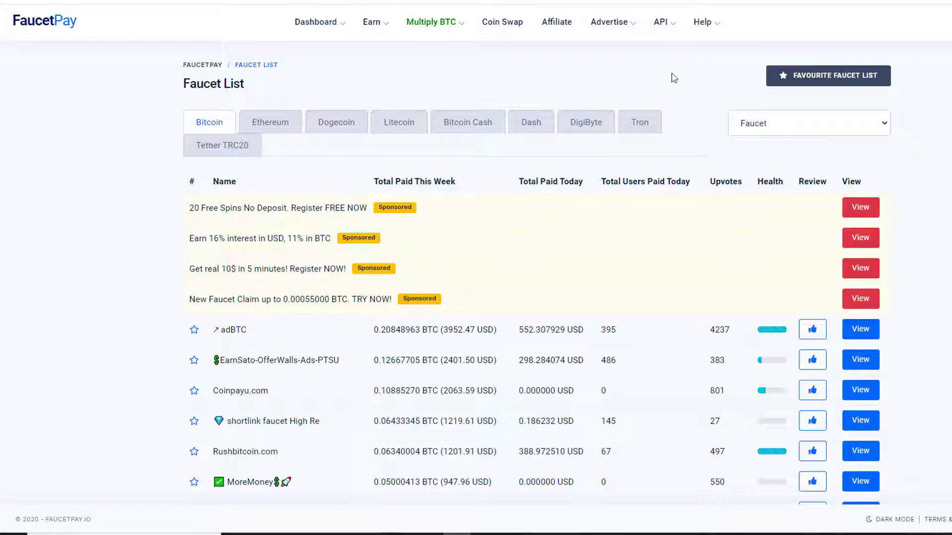
{"action": "left_click", "coordinate": [322, 24]}
Step: Show the Deposit page, select the BTC deposit address, and browse the coin address cards
{"action": "left_click", "coordinate": [682, 80]}
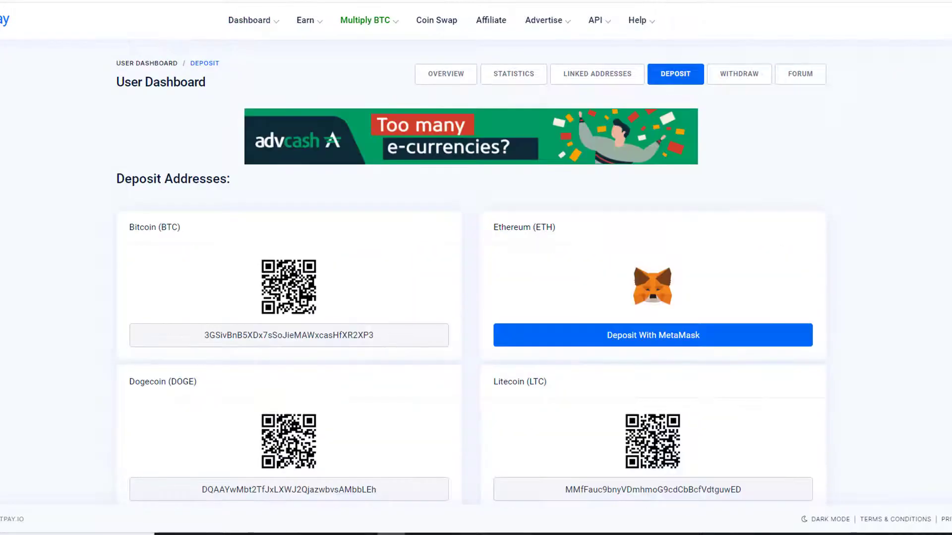
{"action": "scroll", "coordinate": [330, 179], "scroll_direction": "down", "scroll_amount": 1}
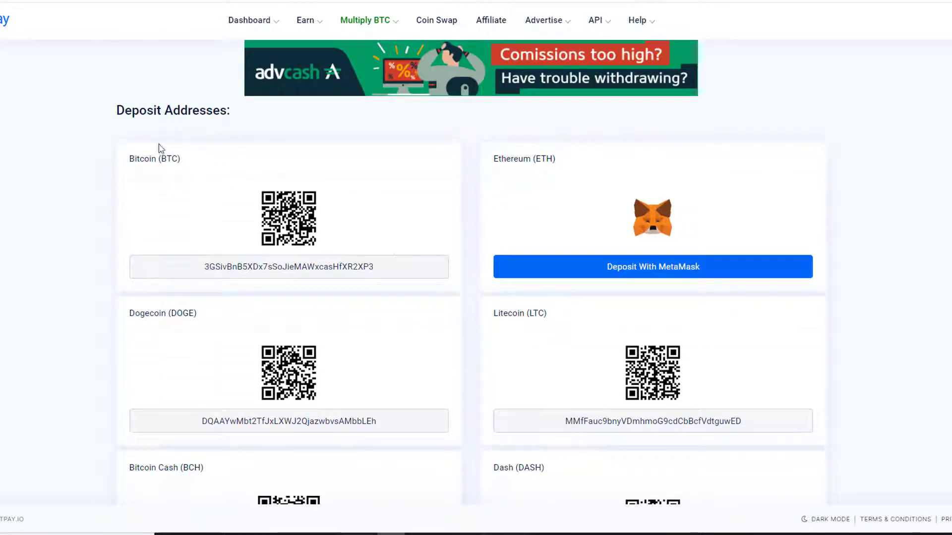
{"action": "left_click_drag", "start_coordinate": [202, 270], "coordinate": [381, 276]}
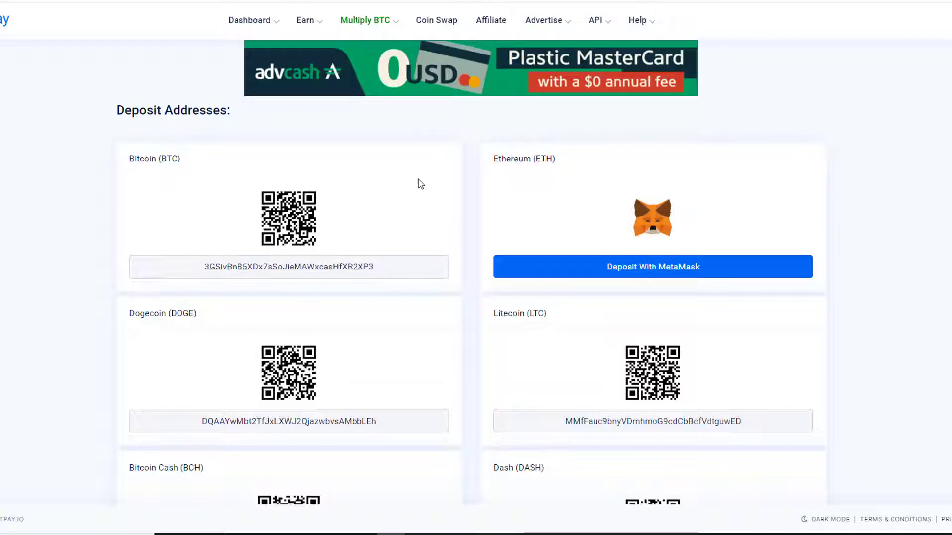
{"action": "scroll", "coordinate": [559, 172], "scroll_direction": "down", "scroll_amount": 2}
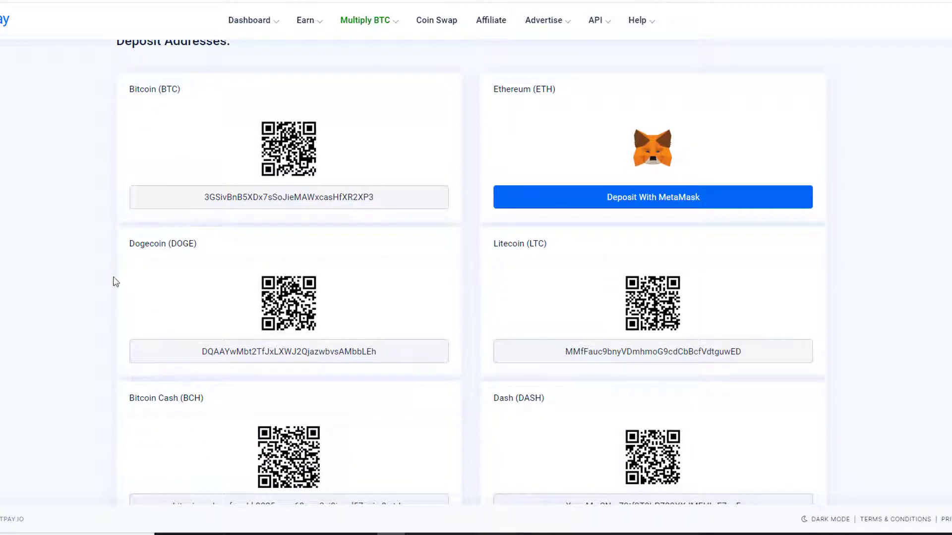
{"action": "scroll", "coordinate": [459, 334], "scroll_direction": "down", "scroll_amount": 1}
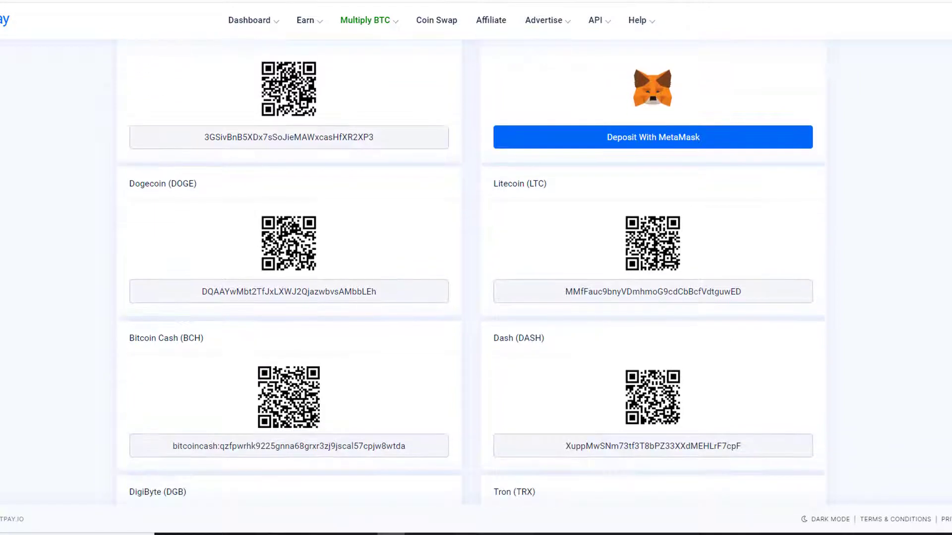
{"action": "scroll", "coordinate": [471, 273], "scroll_direction": "down", "scroll_amount": 5}
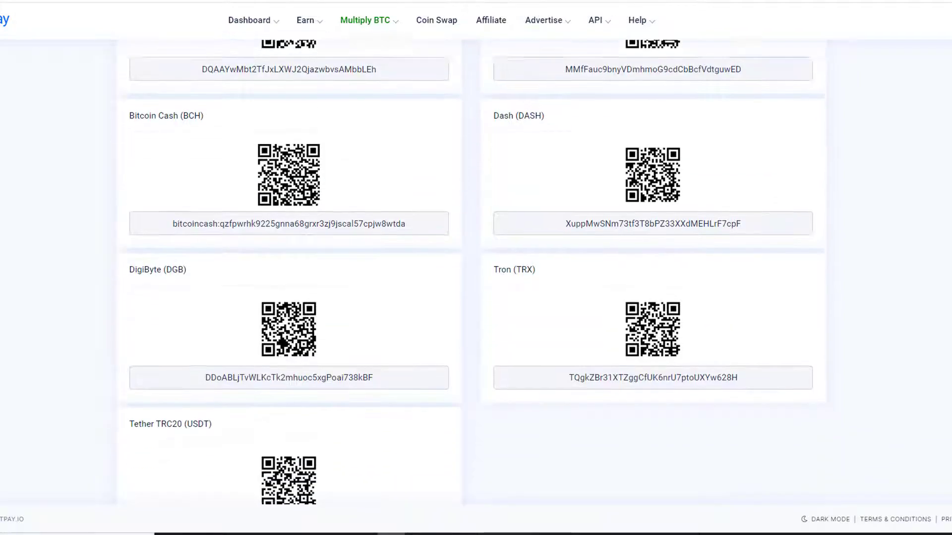
{"action": "scroll", "coordinate": [471, 272], "scroll_direction": "up", "scroll_amount": 8}
{"action": "left_click", "coordinate": [307, 21]}
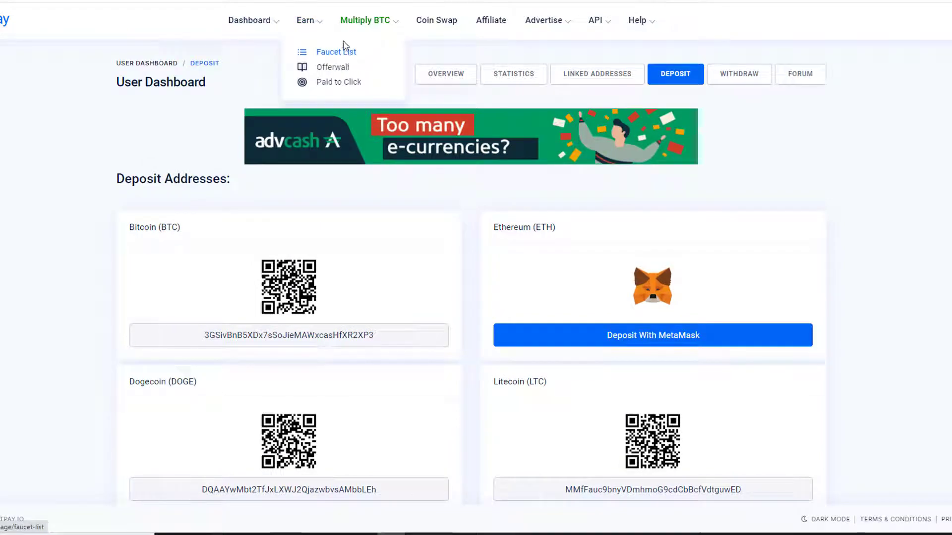
Step: Open the Offerwall and switch from Persona.ly to the OfferToro offers
{"action": "left_click", "coordinate": [333, 70]}
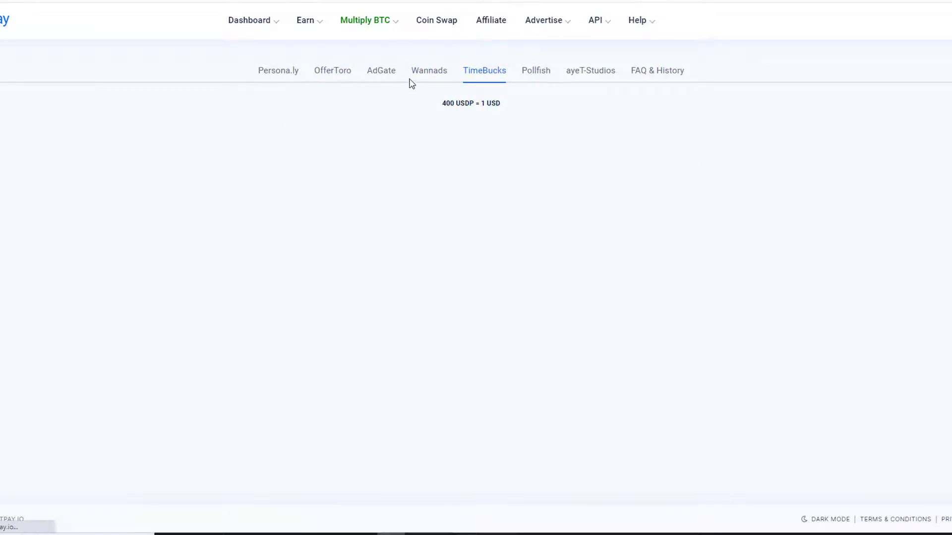
{"action": "left_click", "coordinate": [292, 74]}
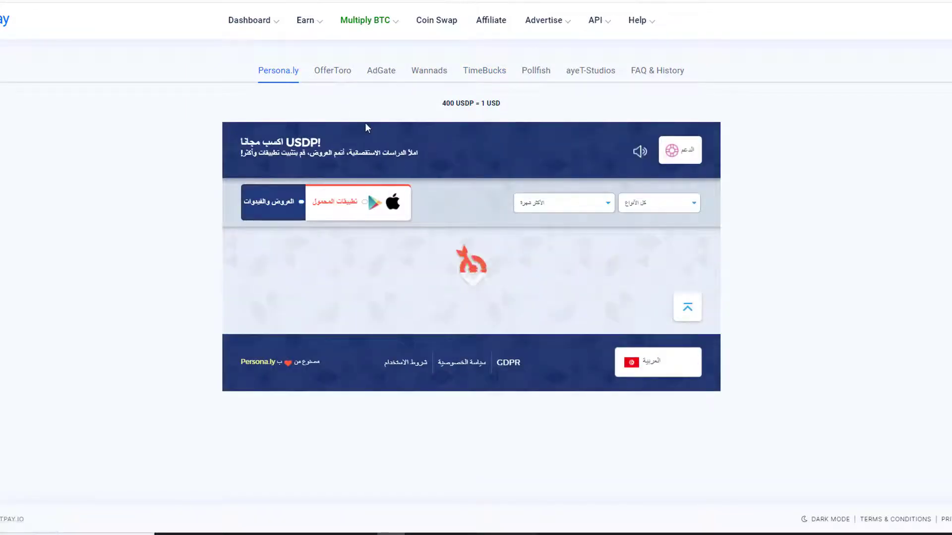
{"action": "left_click", "coordinate": [342, 80]}
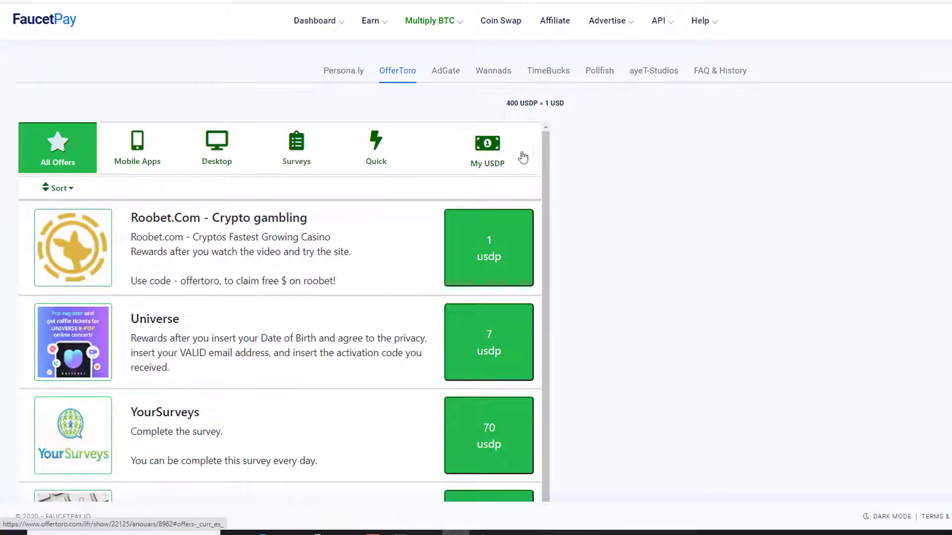
{"action": "mouse_move", "coordinate": [386, 25]}
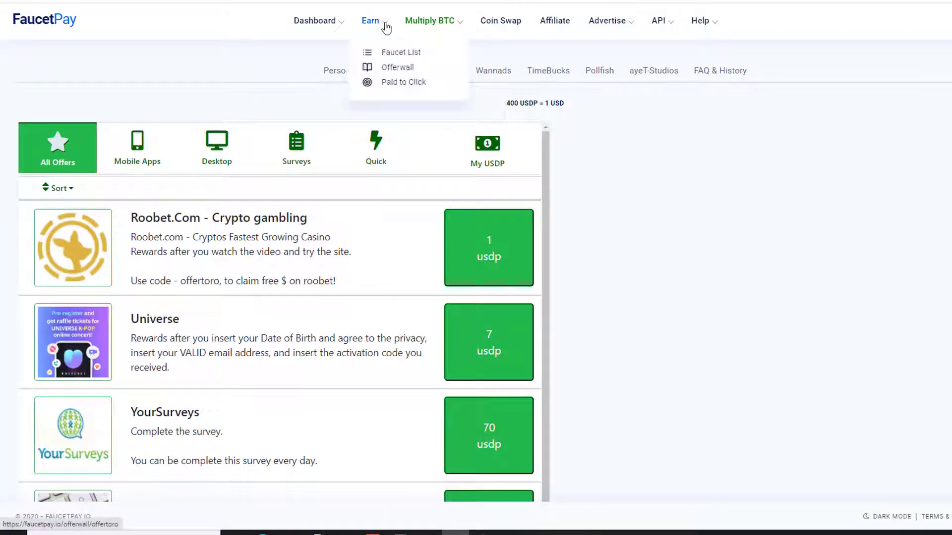
Step: Open the Paid to Click page and browse the PTC ads paying 1–3 satoshi
{"action": "left_click", "coordinate": [392, 83]}
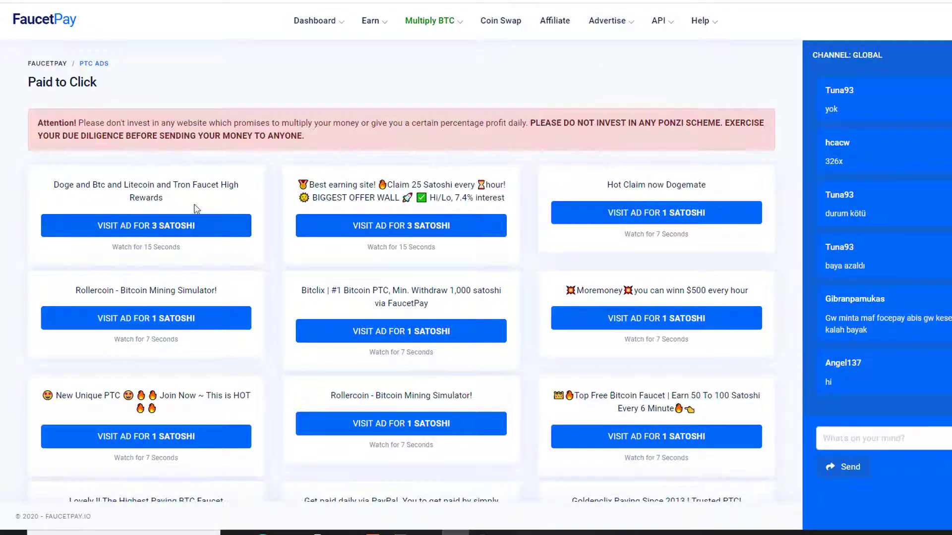
{"action": "scroll", "coordinate": [800, 104], "scroll_direction": "down", "scroll_amount": 10}
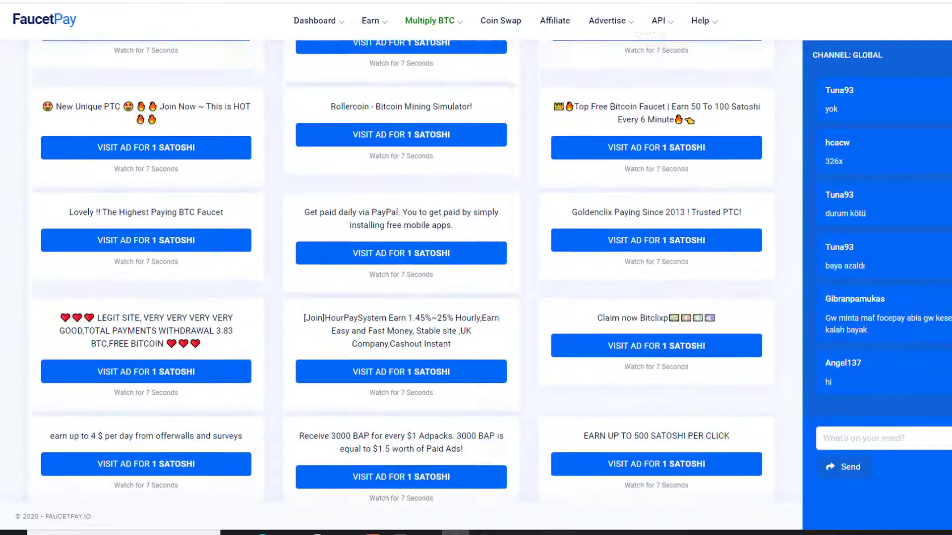
{"action": "scroll", "coordinate": [799, 104], "scroll_direction": "up", "scroll_amount": 10}
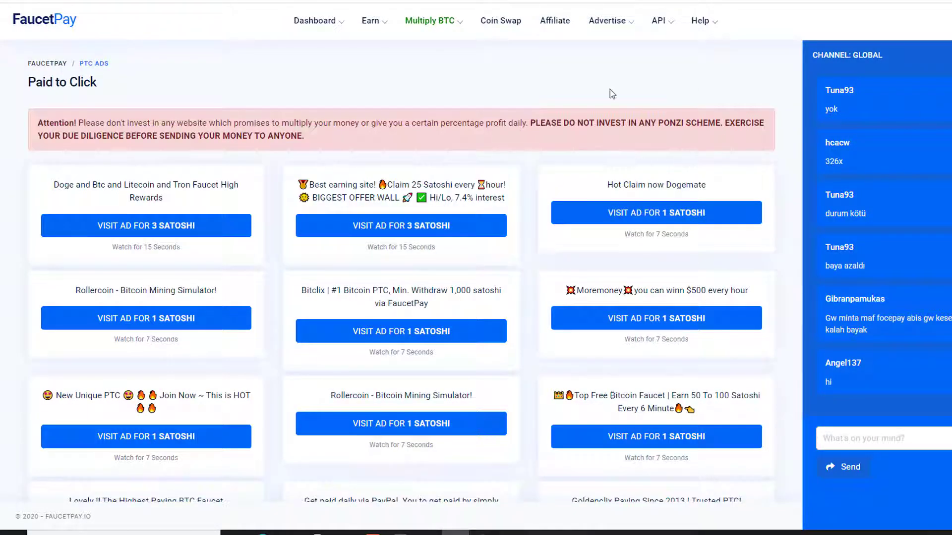
{"action": "mouse_move", "coordinate": [333, 46]}
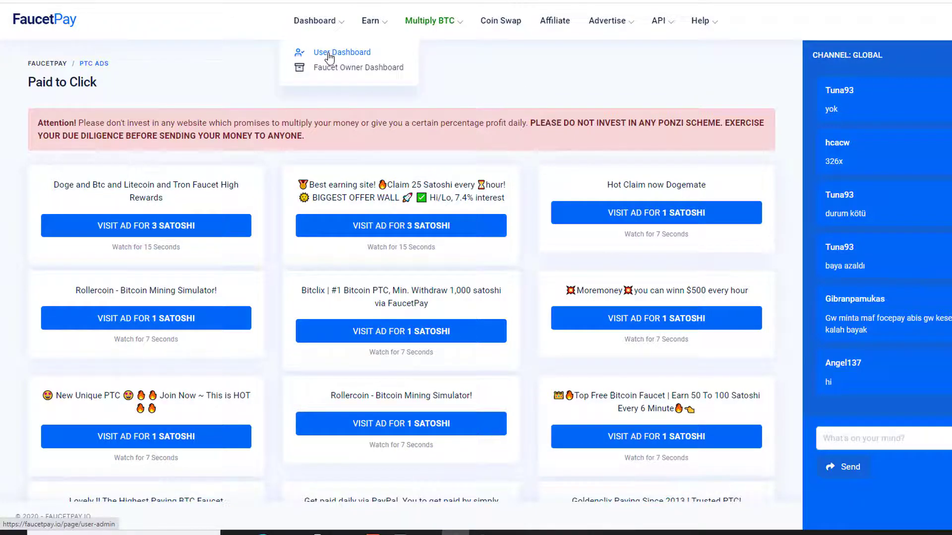
Step: Go to the User Dashboard overview from the Dashboard menu
{"action": "left_click", "coordinate": [330, 56]}
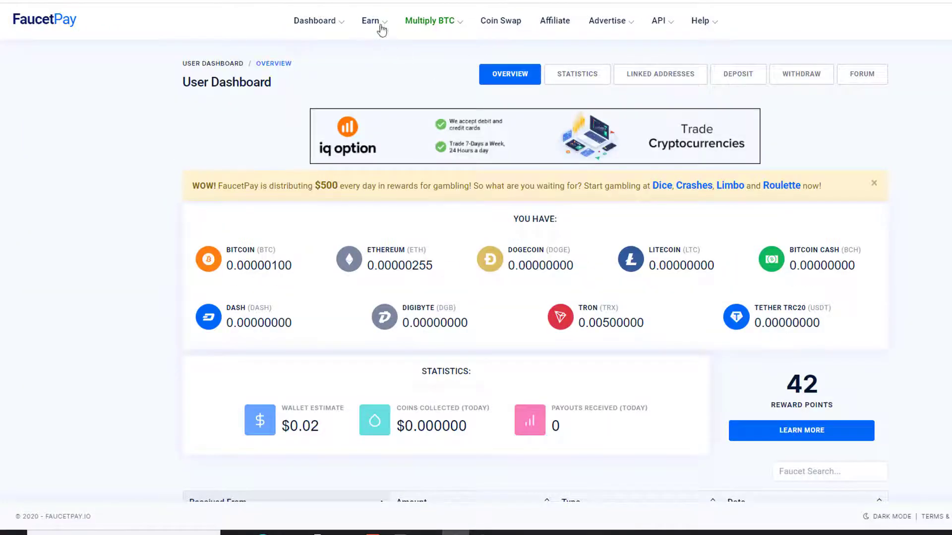
Step: Open the Referral Programme and highlight the 0.50% Dice and 0.30 Crashes rates
{"action": "left_click", "coordinate": [552, 22]}
{"action": "scroll", "coordinate": [369, 411], "scroll_direction": "down", "scroll_amount": 3}
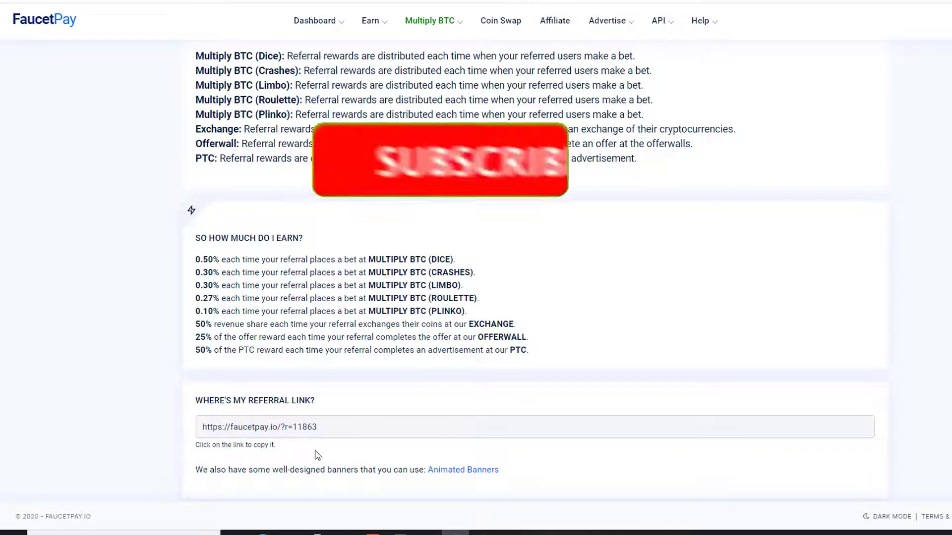
{"action": "left_click_drag", "start_coordinate": [196, 259], "coordinate": [275, 260]}
{"action": "left_click_drag", "start_coordinate": [196, 272], "coordinate": [213, 272]}
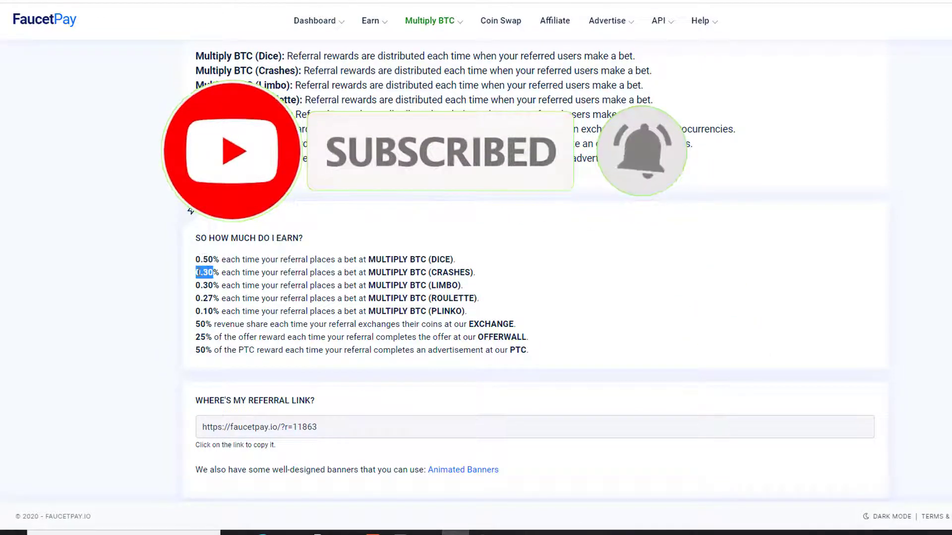
Step: Copy the personal referral link under Where's My Referral Link, then scroll back up
{"action": "scroll", "coordinate": [248, 270], "scroll_direction": "down", "scroll_amount": 1}
{"action": "left_click", "coordinate": [268, 410]}
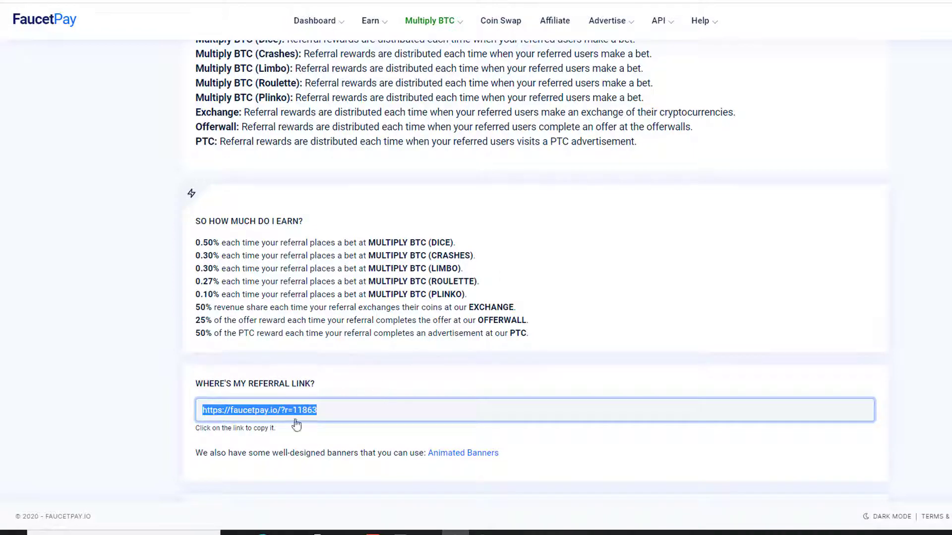
{"action": "scroll", "coordinate": [786, 98], "scroll_direction": "up", "scroll_amount": 3}
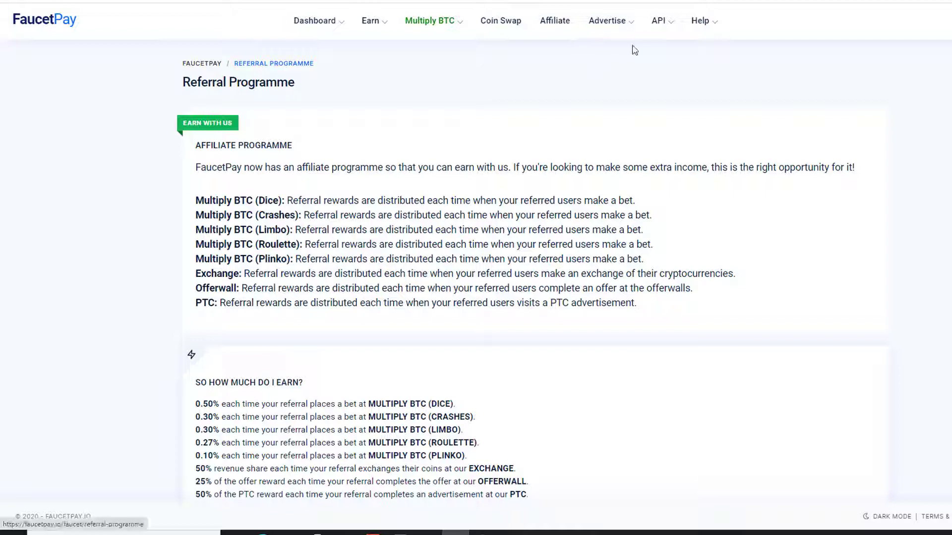
{"action": "mouse_move", "coordinate": [661, 26]}
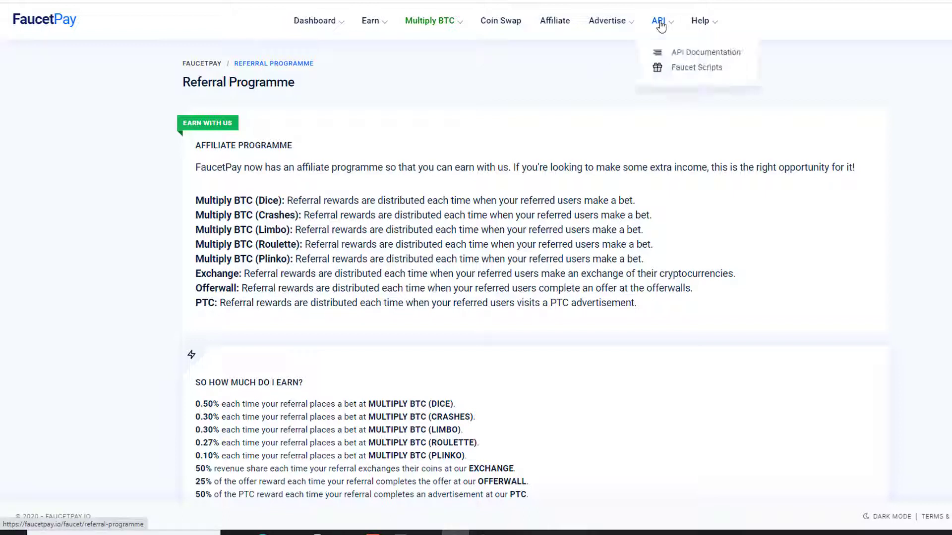
Step: View the WordPress Plugin and Faucet Script downloads, then return to the User Dashboard
{"action": "left_click", "coordinate": [670, 69]}
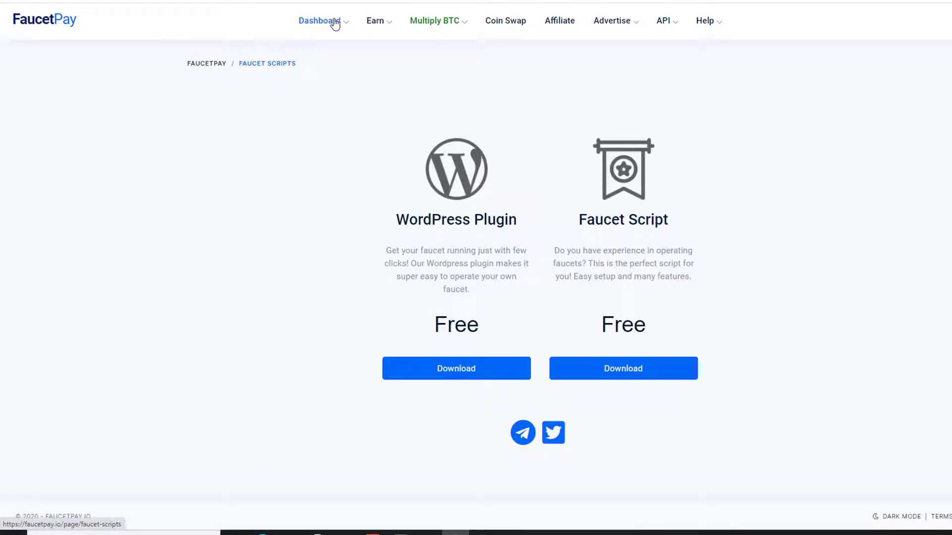
{"action": "left_click", "coordinate": [335, 23]}
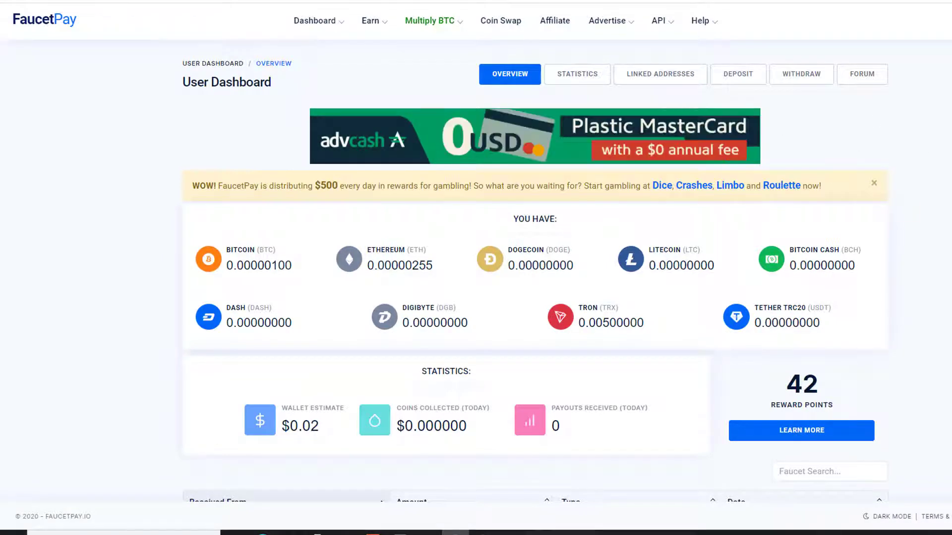
{"action": "scroll", "coordinate": [713, 213], "scroll_direction": "down", "scroll_amount": 7}
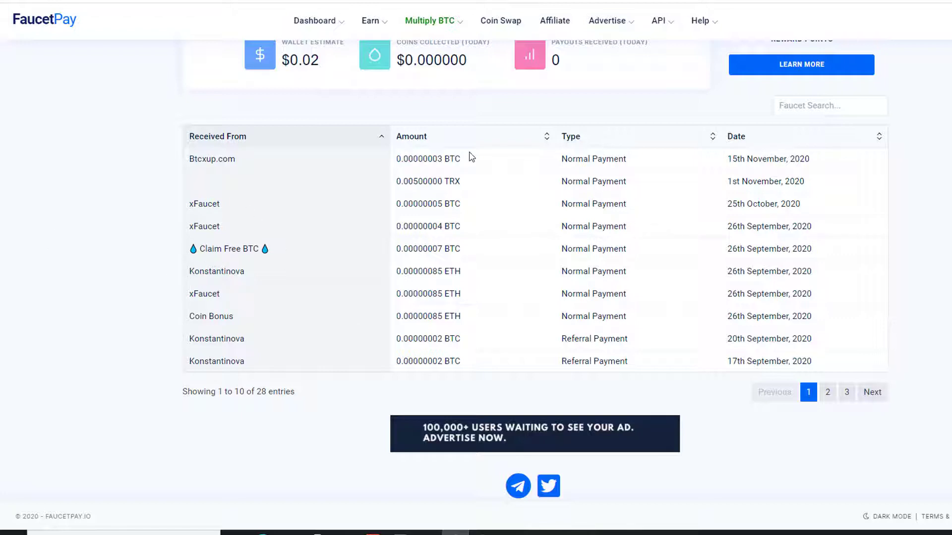
{"action": "scroll", "coordinate": [536, 274], "scroll_direction": "up", "scroll_amount": 2}
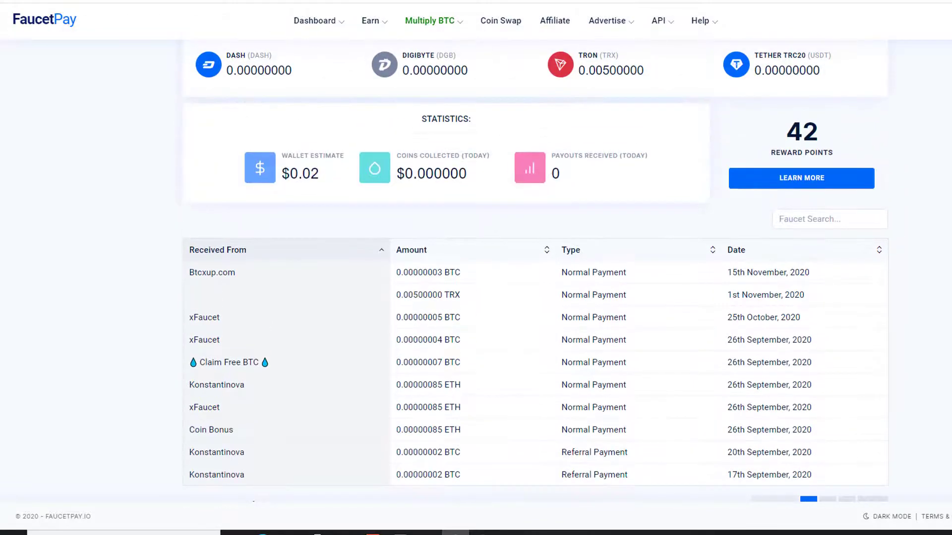
{"action": "scroll", "coordinate": [327, 102], "scroll_direction": "up", "scroll_amount": 4}
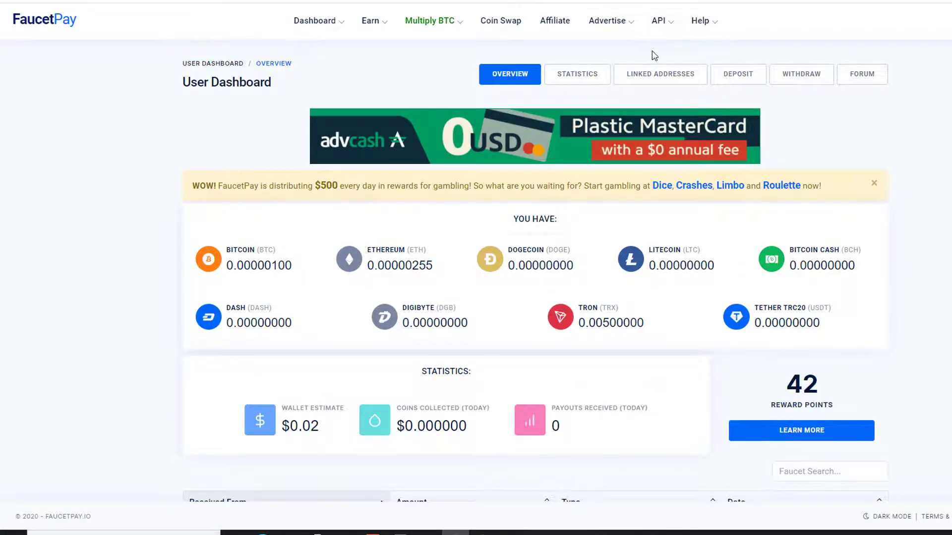
Step: Copy the first linked Bitcoin address and paste it into the new link's Address field
{"action": "left_click", "coordinate": [654, 77]}
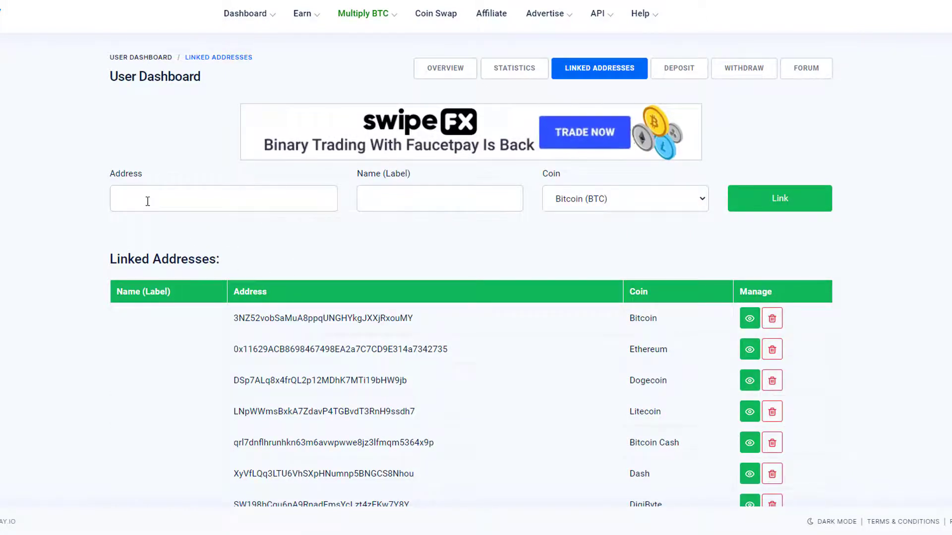
{"action": "left_click_drag", "start_coordinate": [415, 319], "coordinate": [254, 320]}
{"action": "right_click", "coordinate": [254, 322]}
{"action": "left_click", "coordinate": [210, 206]}
{"action": "type", "text": "3GSivBnB5XDx7sSoJieMAWxcasHfXR2XP3"}
Step: Label the new address coinpayment1 and set its coin to Bitcoin (BTC)
{"action": "left_click", "coordinate": [403, 199]}
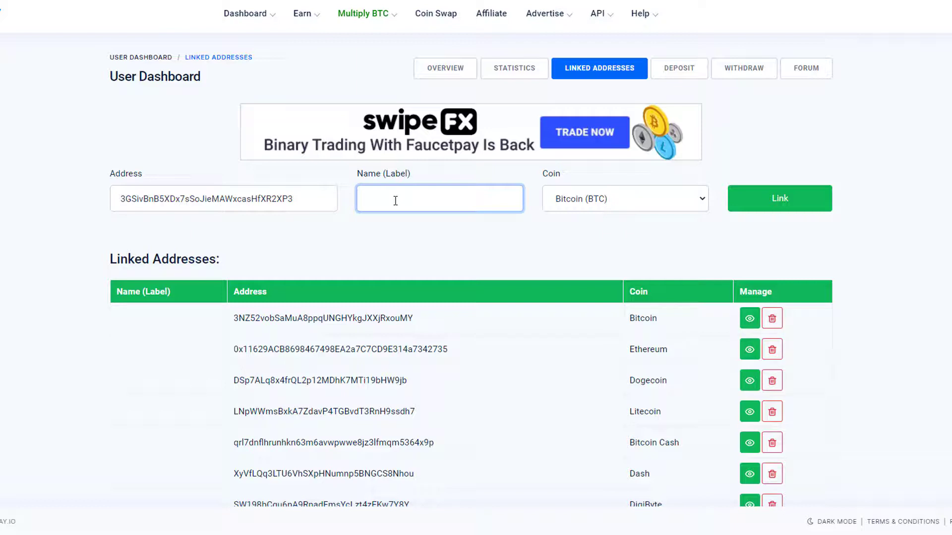
{"action": "type", "text": "npayment1"}
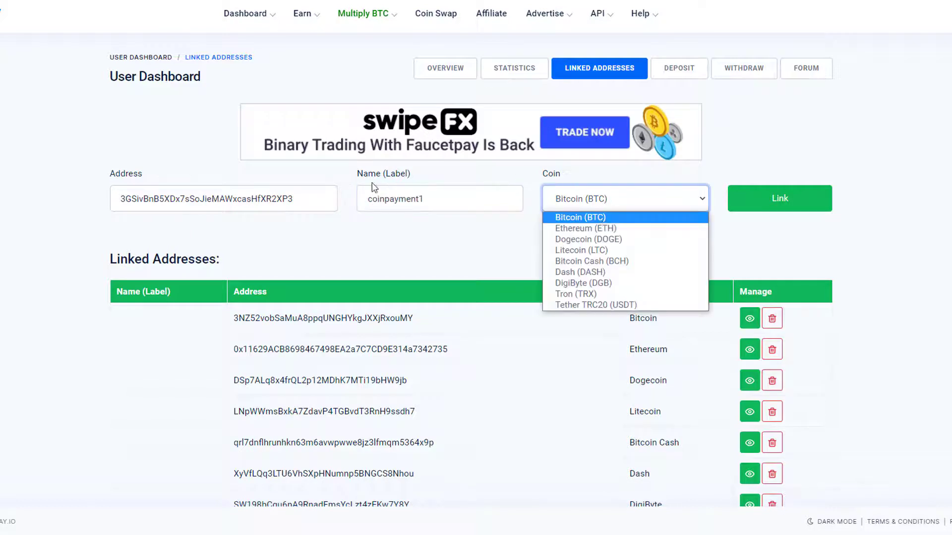
{"action": "left_click", "coordinate": [598, 202]}
{"action": "left_click", "coordinate": [588, 218]}
{"action": "scroll", "coordinate": [497, 229], "scroll_direction": "down", "scroll_amount": 1}
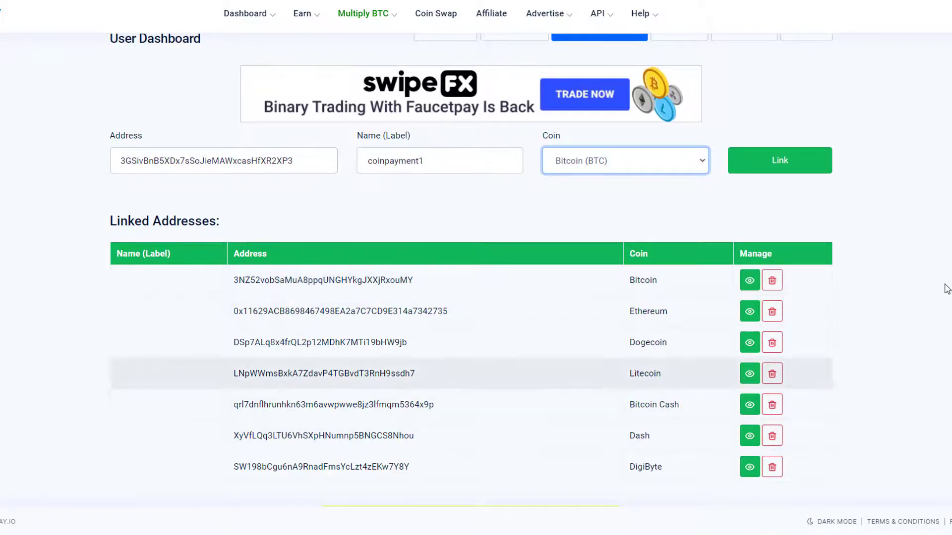
{"action": "scroll", "coordinate": [772, 144], "scroll_direction": "up", "scroll_amount": 1}
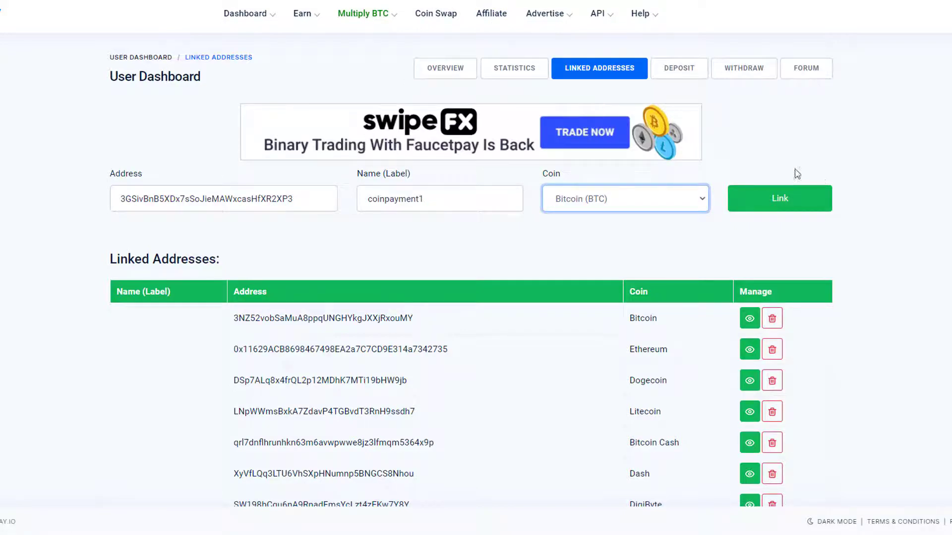
{"action": "scroll", "coordinate": [476, 268], "scroll_direction": "down", "scroll_amount": 1}
{"action": "scroll", "coordinate": [476, 267], "scroll_direction": "up", "scroll_amount": 1}
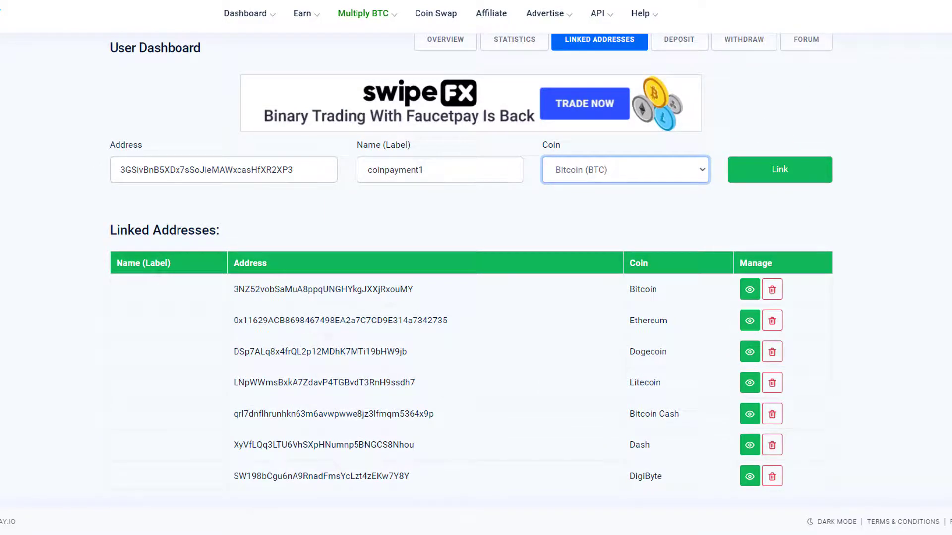
{"action": "scroll", "coordinate": [434, 203], "scroll_direction": "up", "scroll_amount": 1}
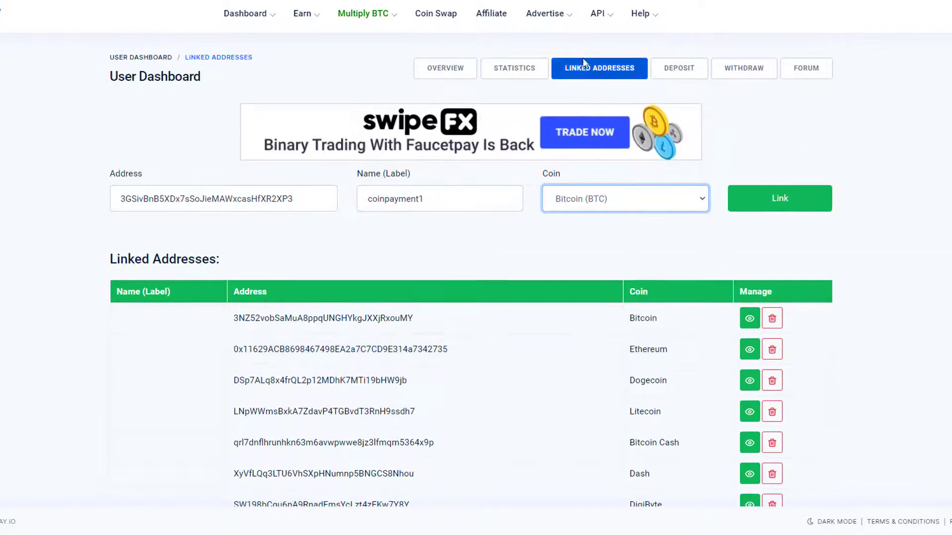
Step: On the Withdraw page, choose Ethereum as the normal withdrawal coin and select its amount field
{"action": "left_click", "coordinate": [744, 69]}
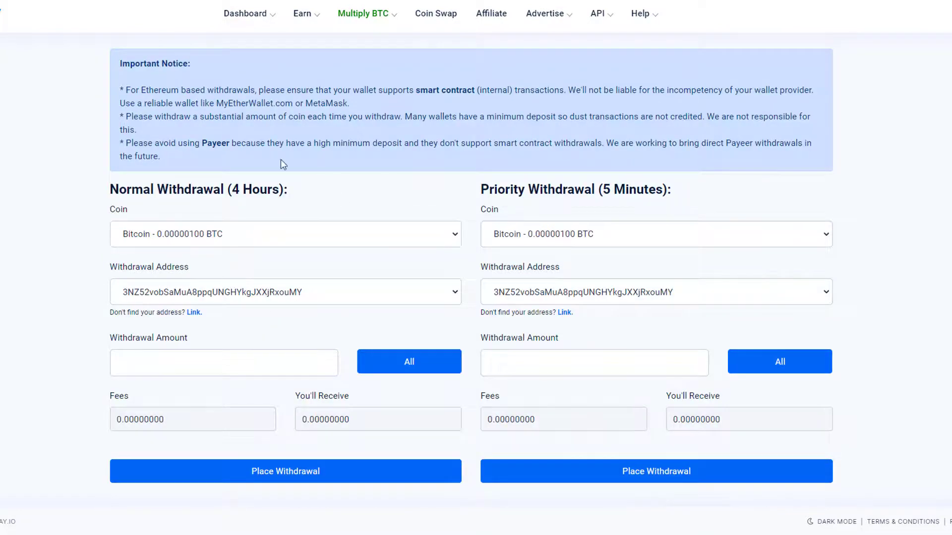
{"action": "left_click", "coordinate": [221, 237]}
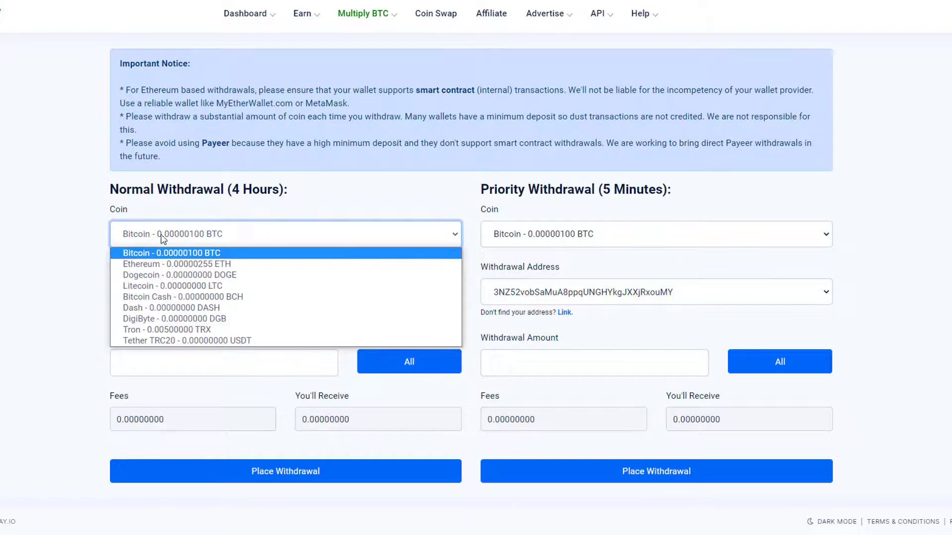
{"action": "left_click", "coordinate": [135, 263]}
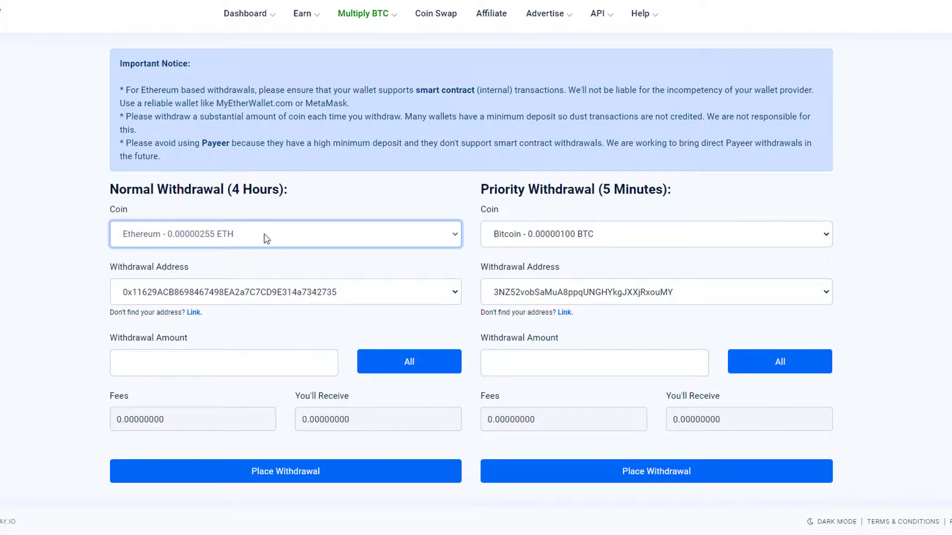
{"action": "scroll", "coordinate": [470, 263], "scroll_direction": "up", "scroll_amount": 1}
{"action": "scroll", "coordinate": [618, 84], "scroll_direction": "up", "scroll_amount": 3}
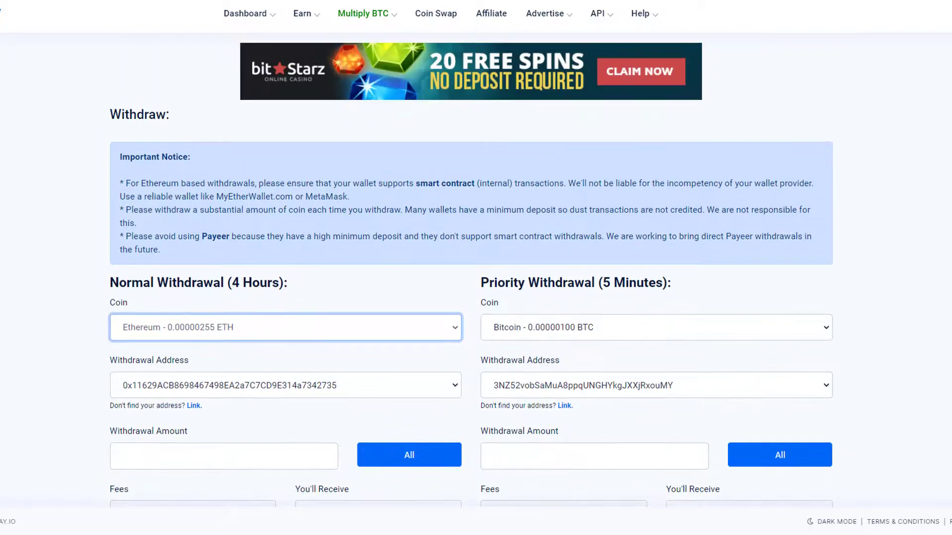
{"action": "scroll", "coordinate": [210, 281], "scroll_direction": "down", "scroll_amount": 4}
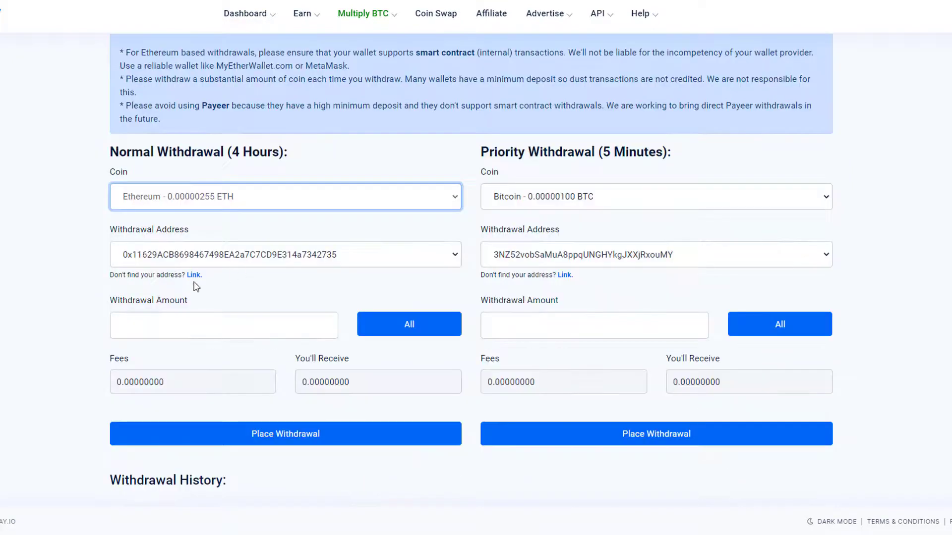
{"action": "left_click", "coordinate": [140, 317]}
{"action": "left_click", "coordinate": [78, 309]}
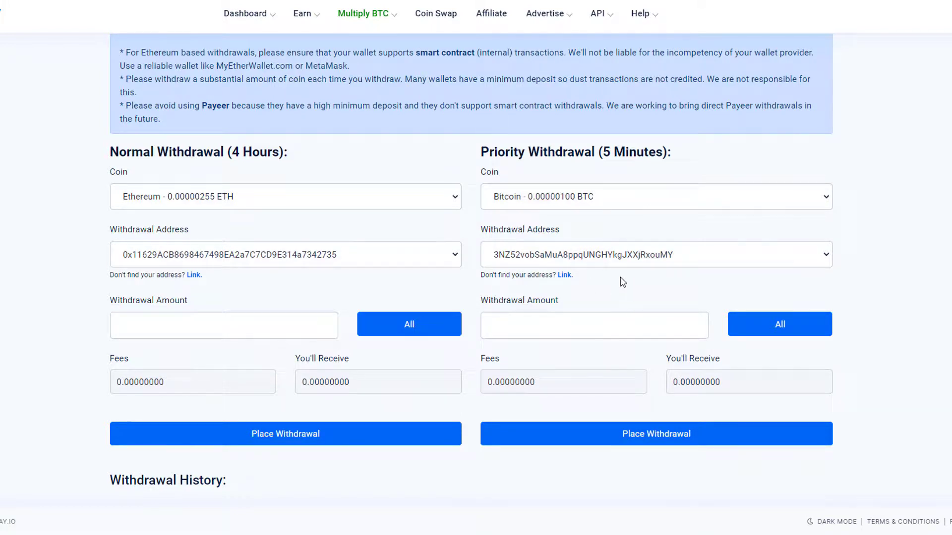
Step: Keep Bitcoin and its current address for priority withdrawal, then submit Place Withdrawal
{"action": "left_click", "coordinate": [625, 208]}
{"action": "left_click", "coordinate": [625, 215]}
{"action": "left_click", "coordinate": [637, 257]}
{"action": "left_click", "coordinate": [570, 248]}
{"action": "left_click", "coordinate": [508, 323]}
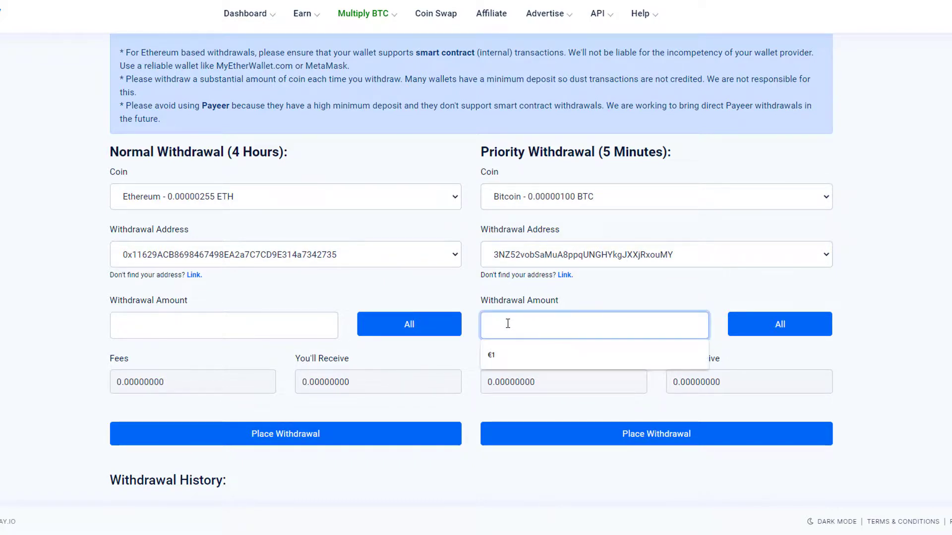
{"action": "left_click", "coordinate": [690, 437]}
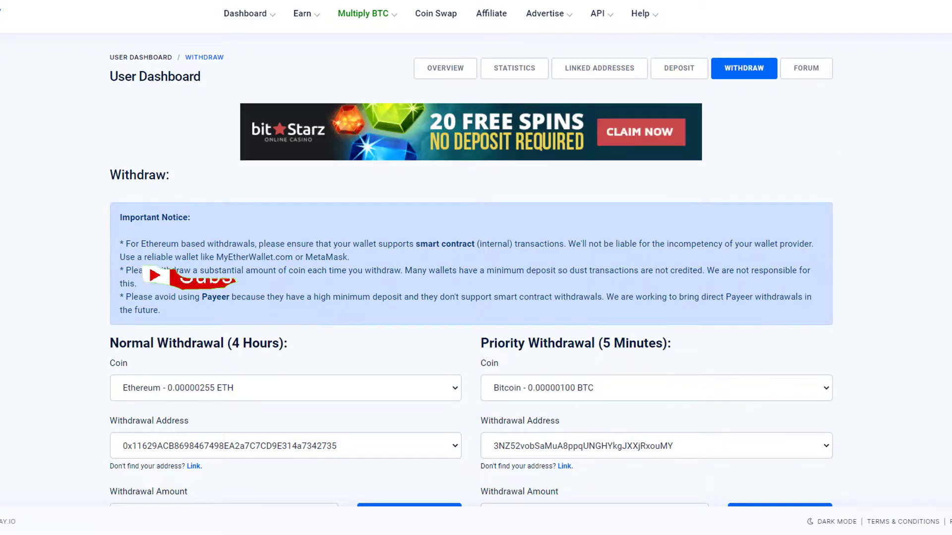
{"action": "scroll", "coordinate": [471, 268], "scroll_direction": "down", "scroll_amount": 8}
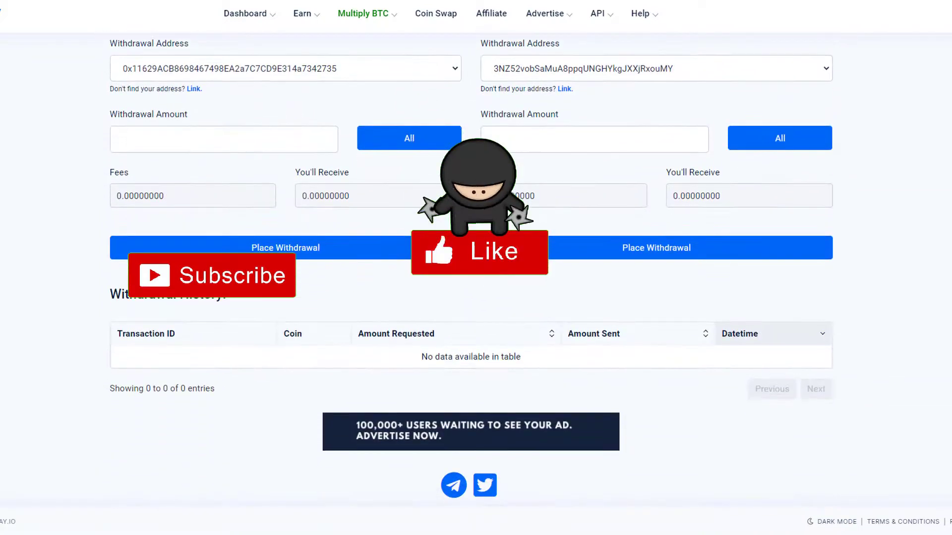